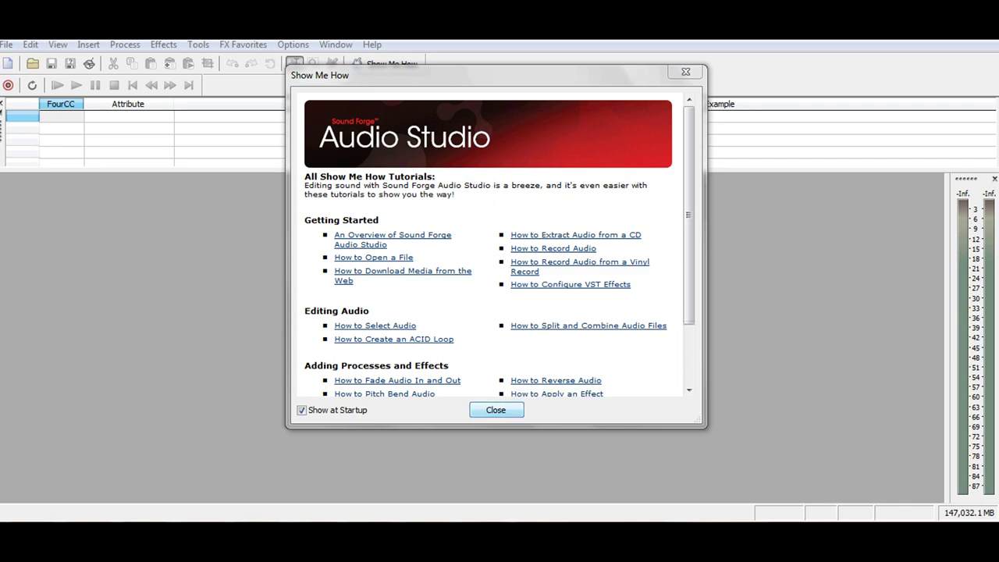
Dismiss the Show Me How tutorials and launch the Vinyl Recording and Restoration tool.
key(Return)
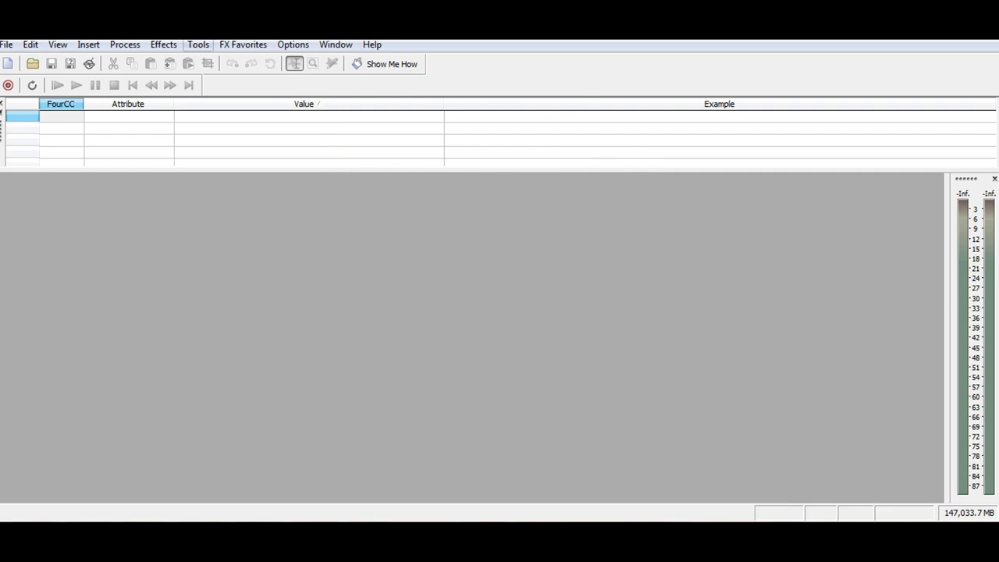
click(198, 44)
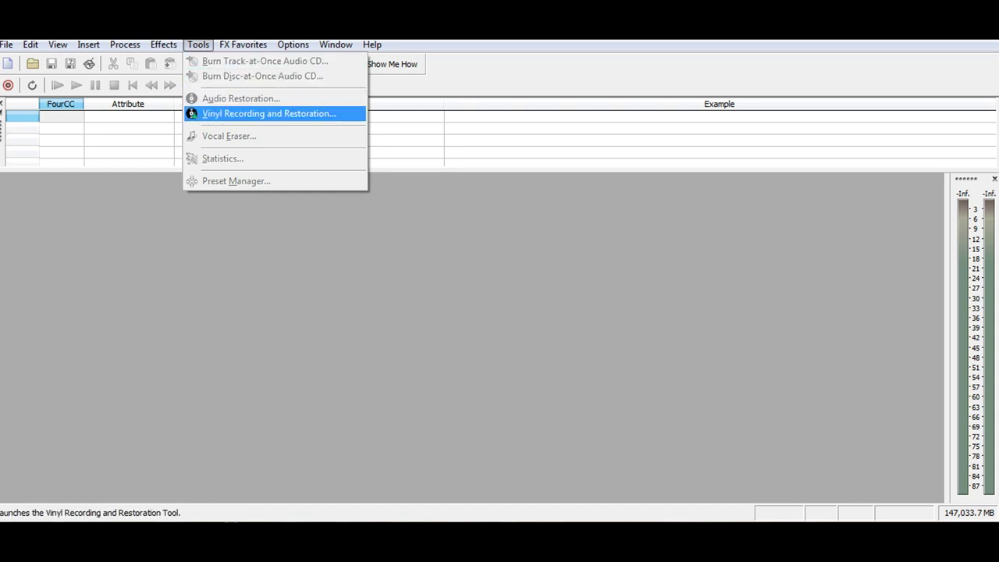
key(Return)
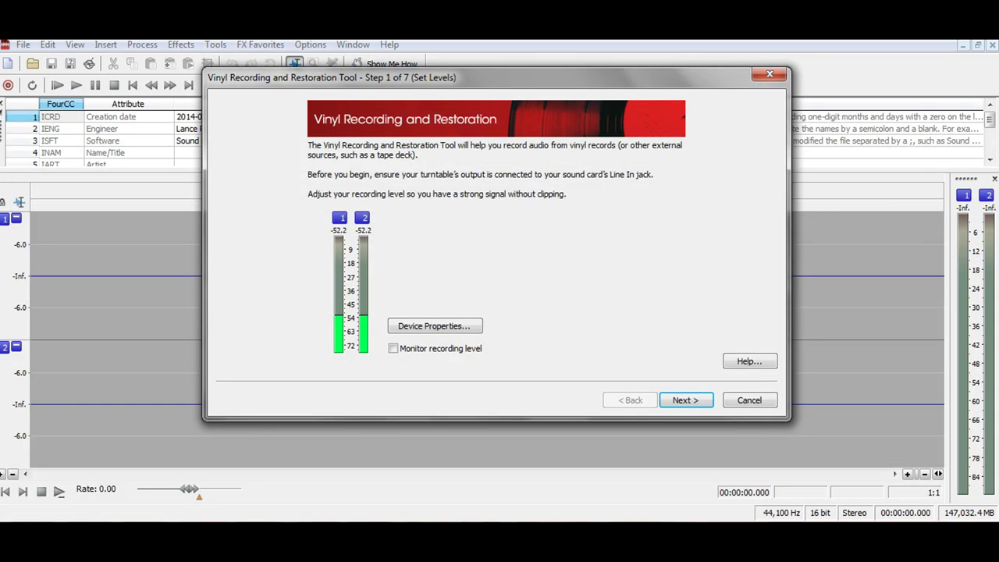
Check the USB Audio CODEC microphone in the system's list of recording devices.
key(Tab)
key(Return)
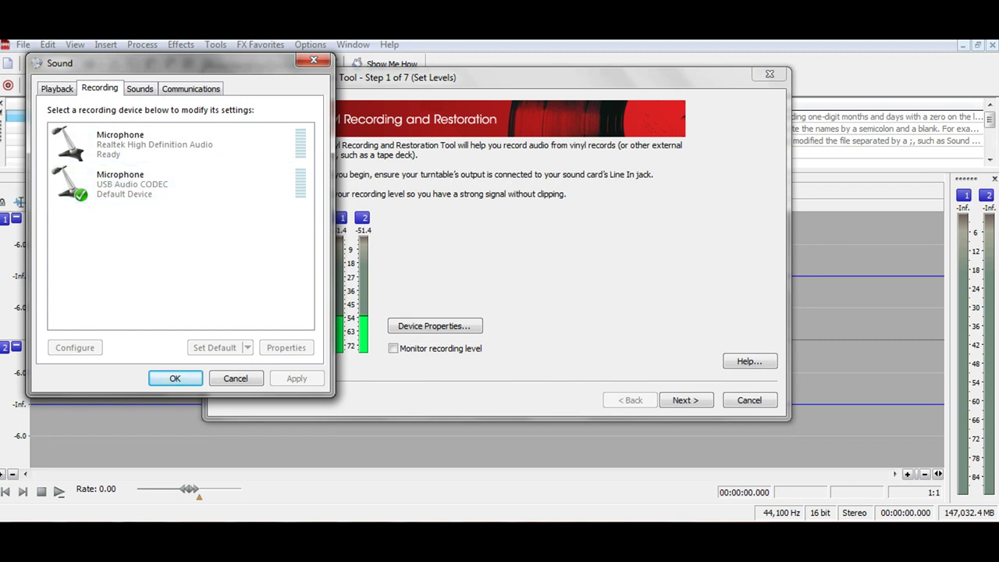
click(180, 183)
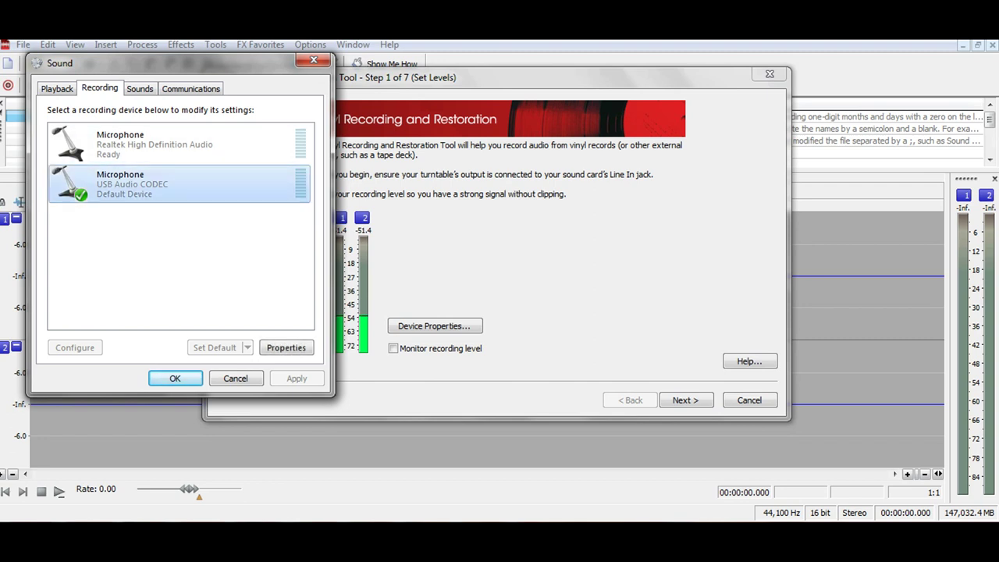
key(Return)
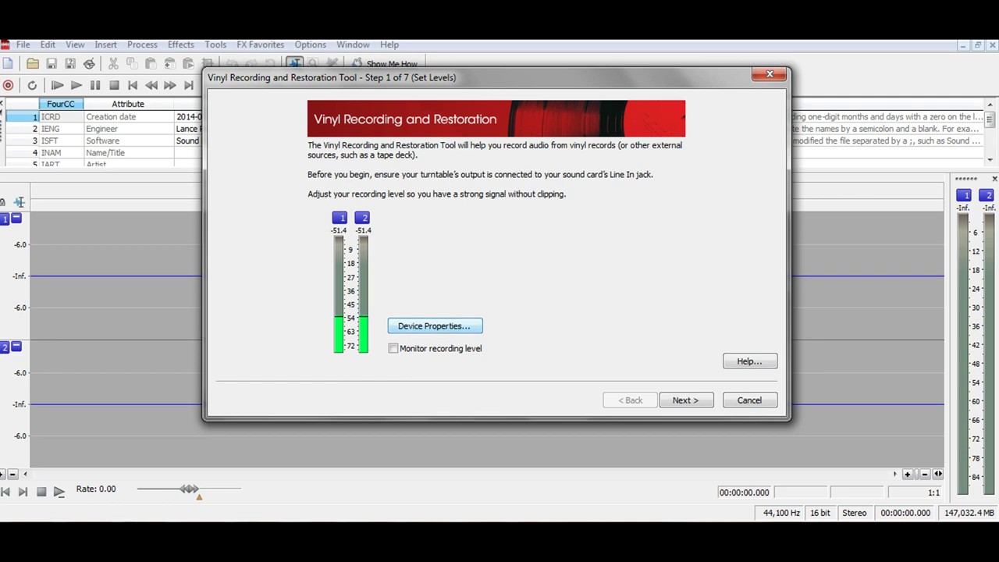
Raise the recording level of the USB Audio CODEC microphone slightly in its device properties.
key(Return)
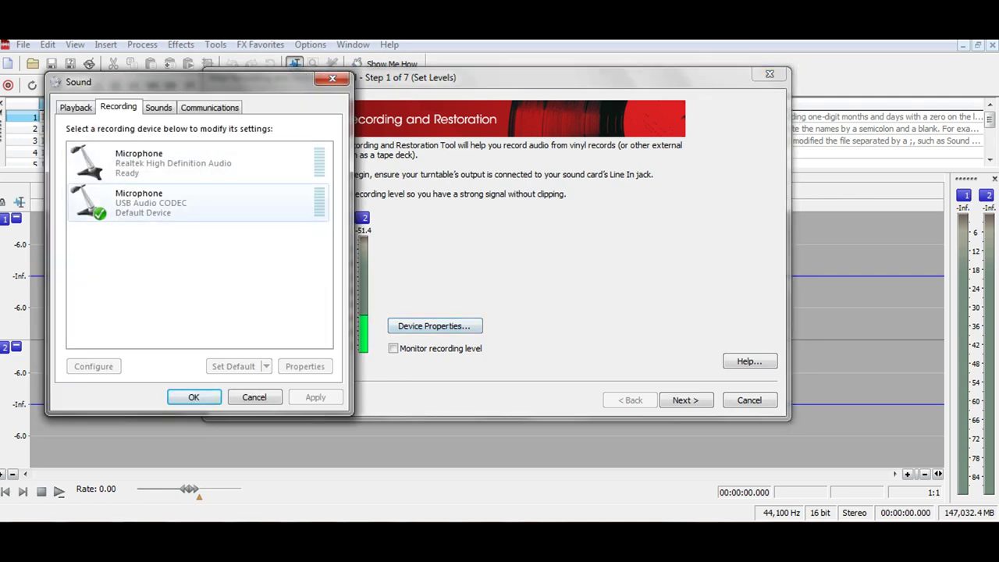
click(197, 202)
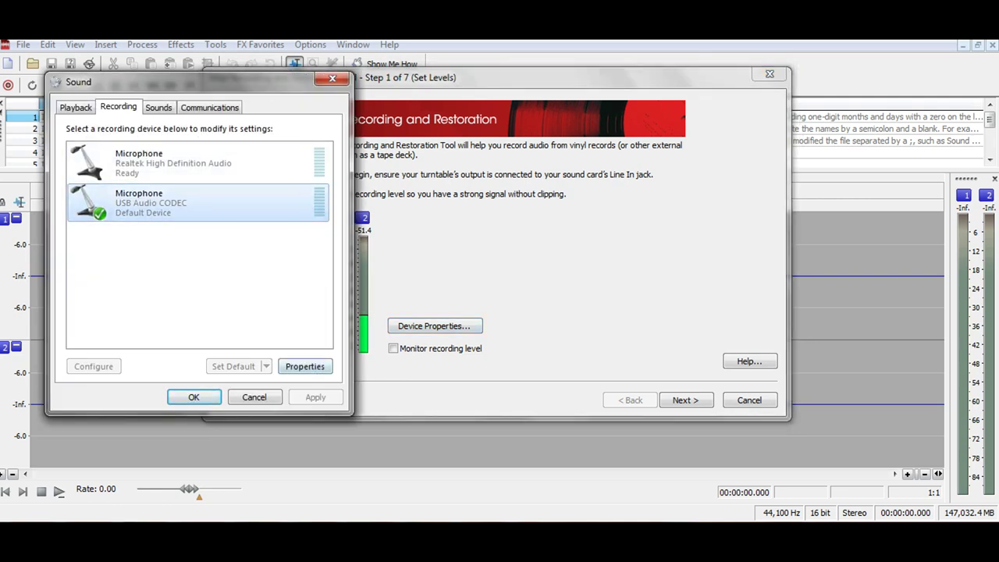
click(305, 366)
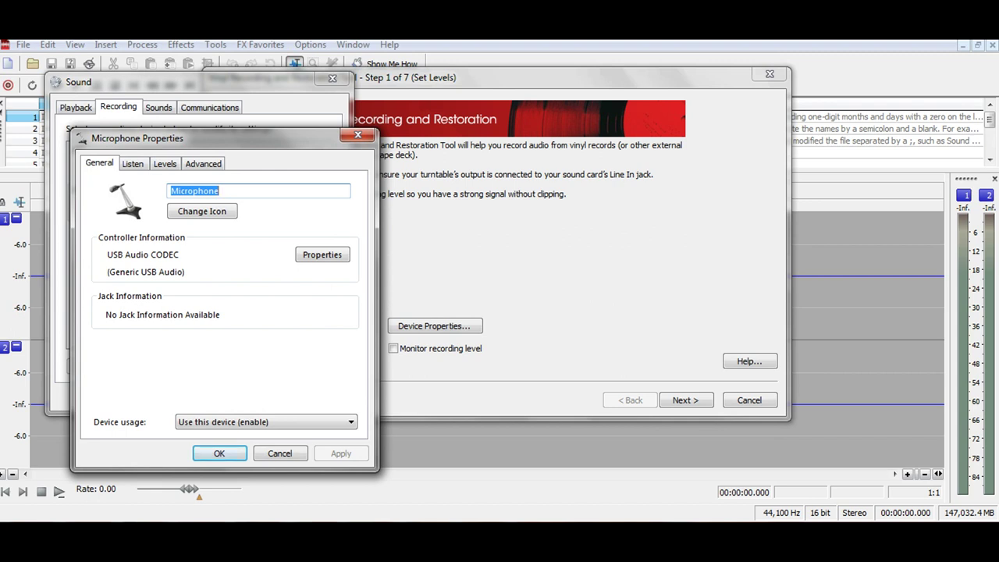
click(165, 164)
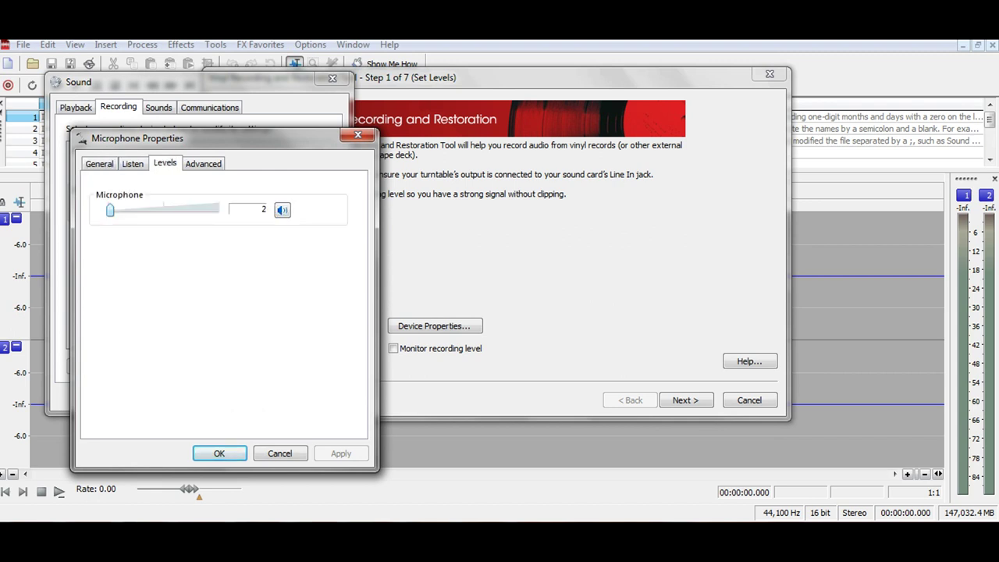
drag(110, 210, 112, 209)
click(220, 453)
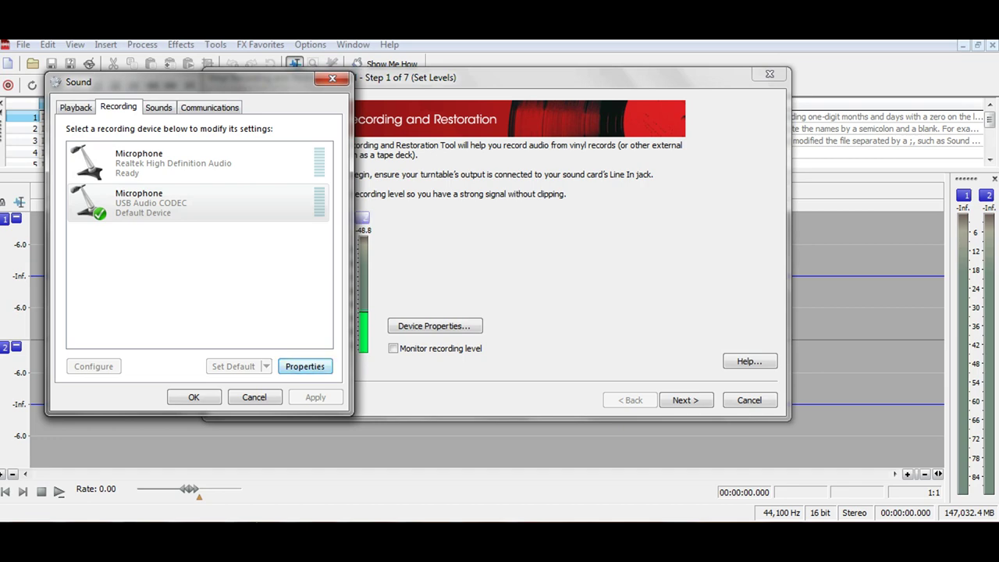
key(Escape)
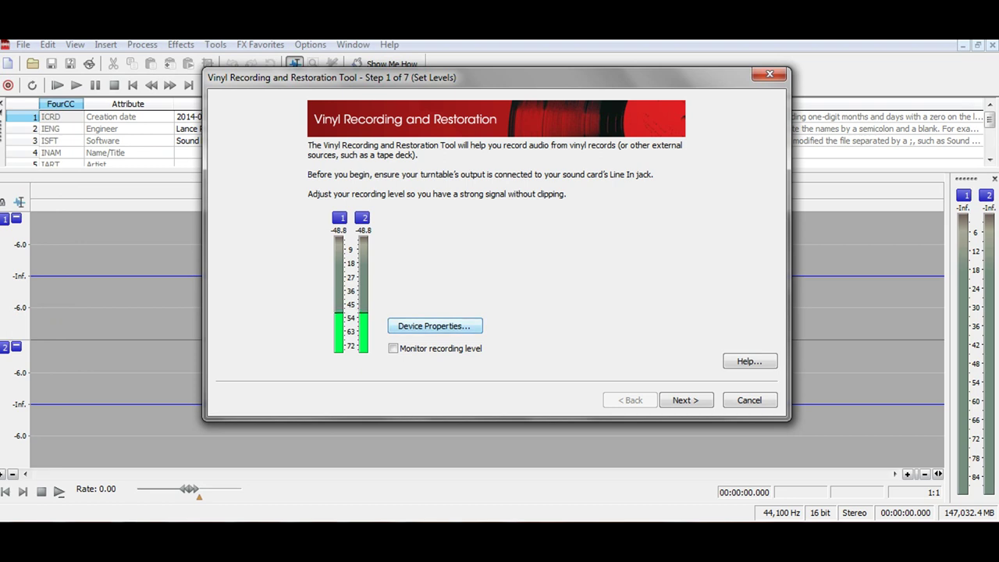
Proceed to the Record Audio stage, record the vinyl record, and pause once it has finished playing.
click(686, 400)
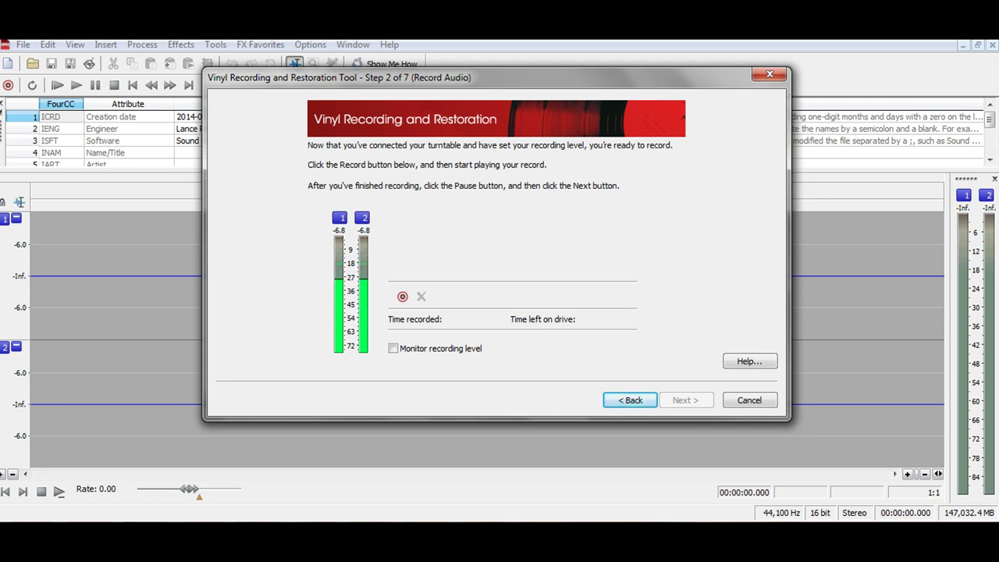
click(402, 296)
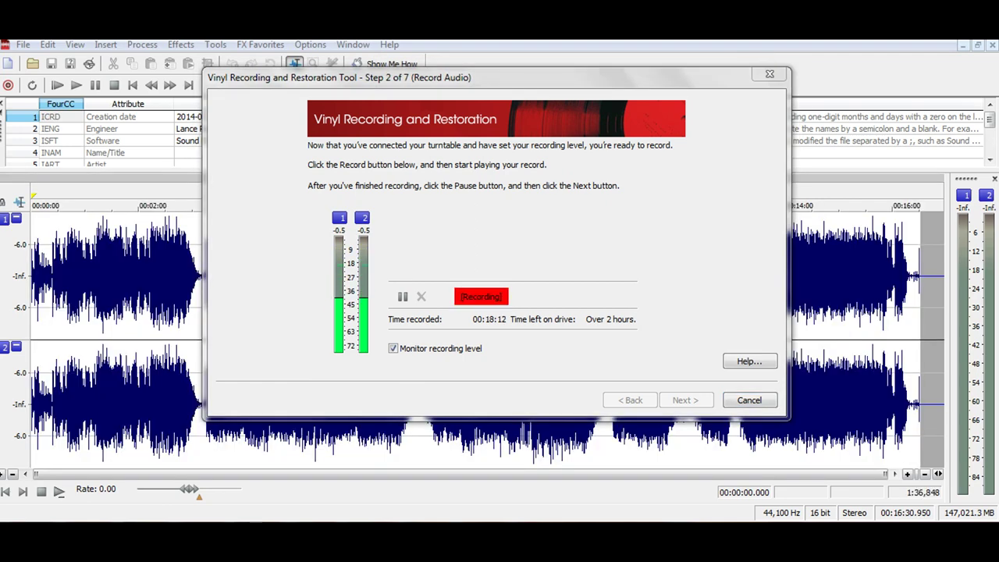
click(403, 297)
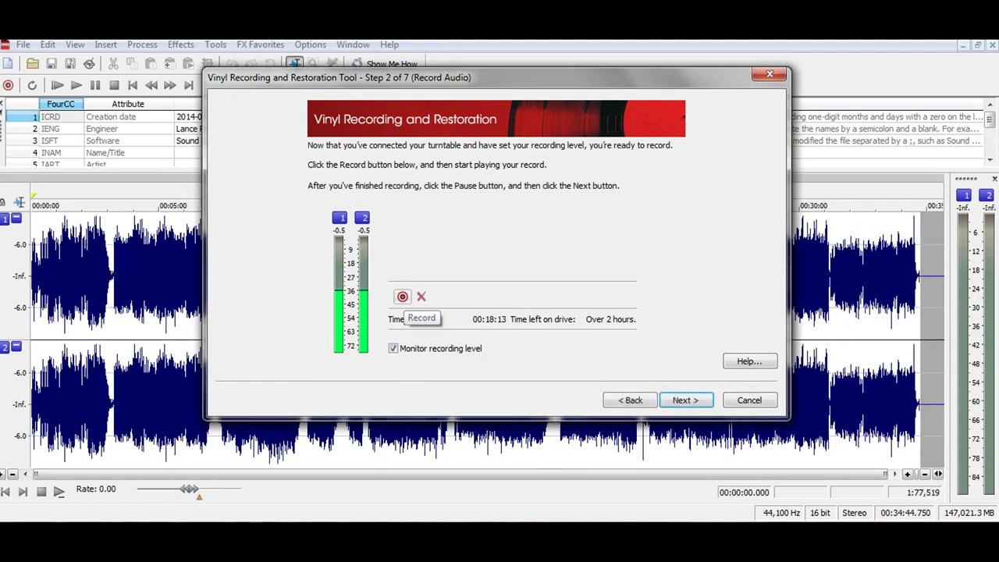
Process the recording with peak normalization only, without audio restoration, and accept the detected track markers.
click(686, 400)
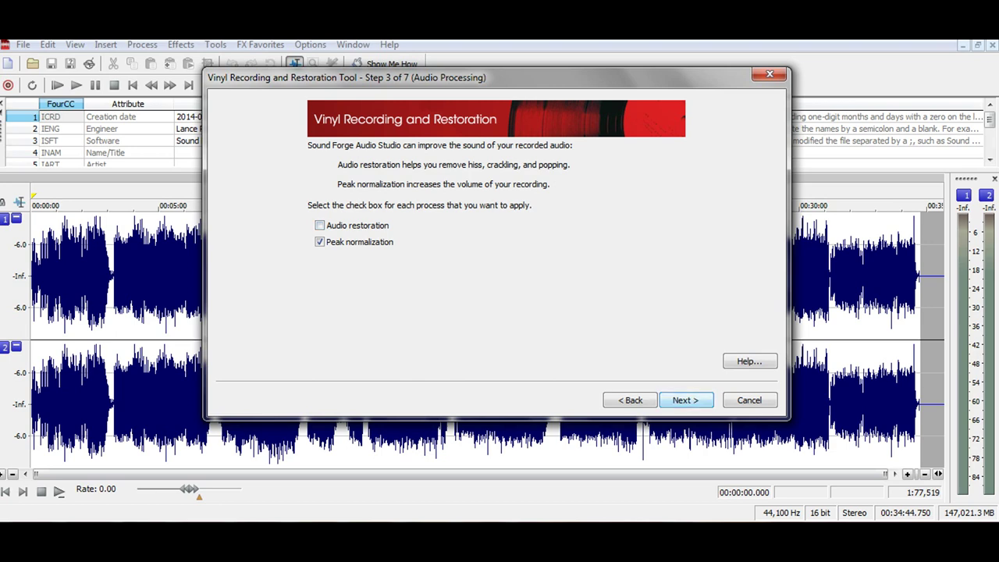
key(Return)
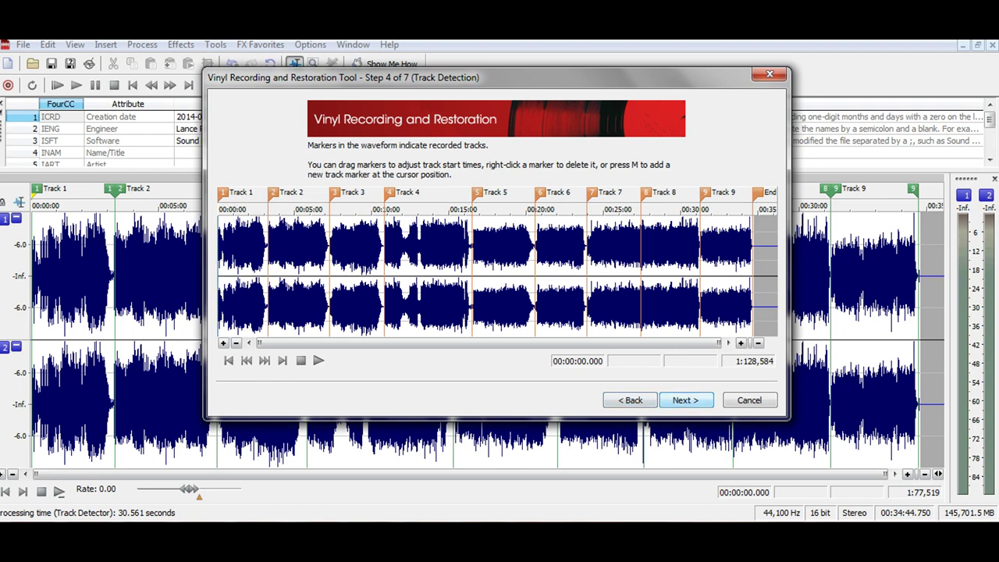
key(Return)
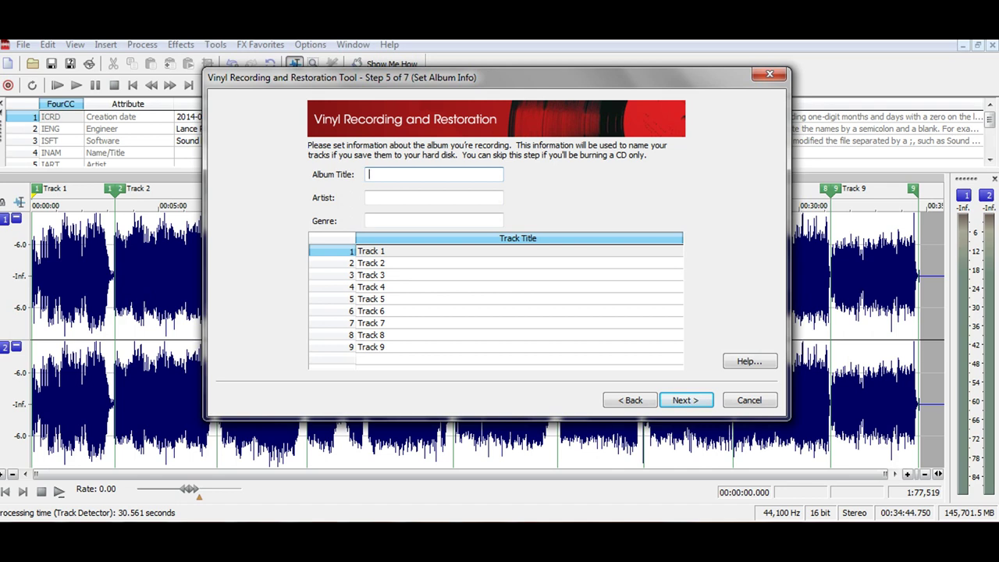
Set the album title to Union Jacks, the artist to The Babys and the first track title to Back On My Feet Again.
text(Union Jacks)
click(434, 198)
text(The Babys)
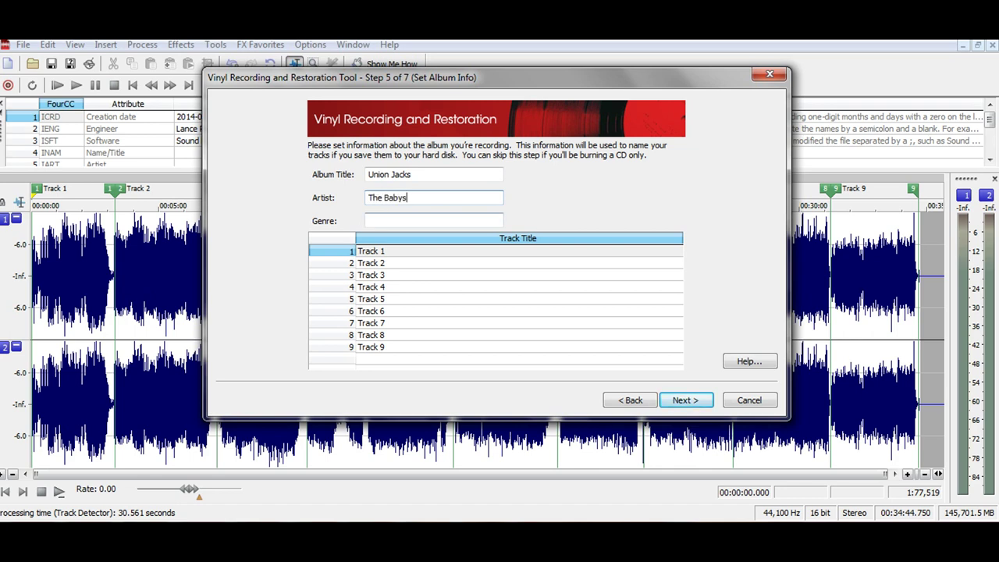
click(434, 221)
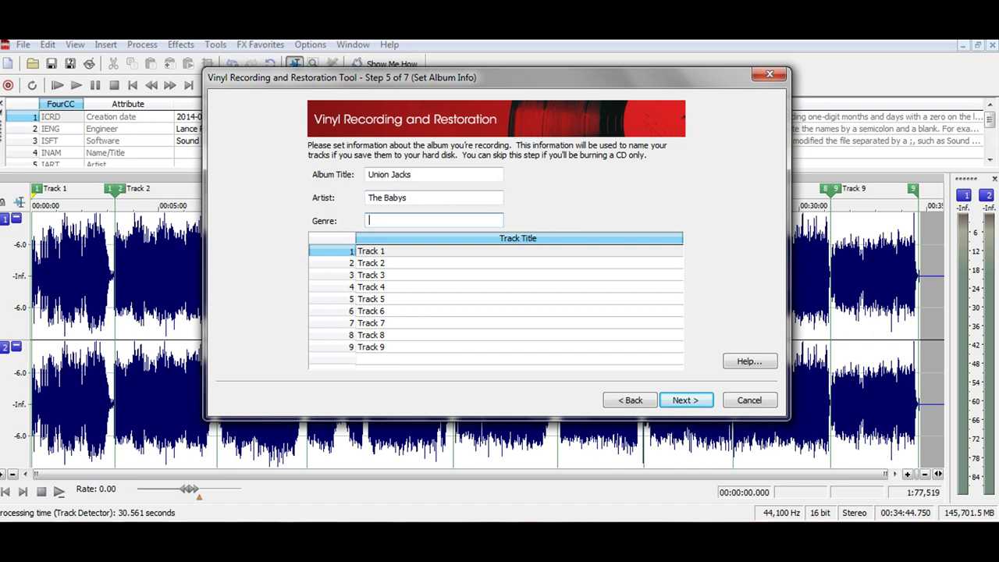
key(Tab)
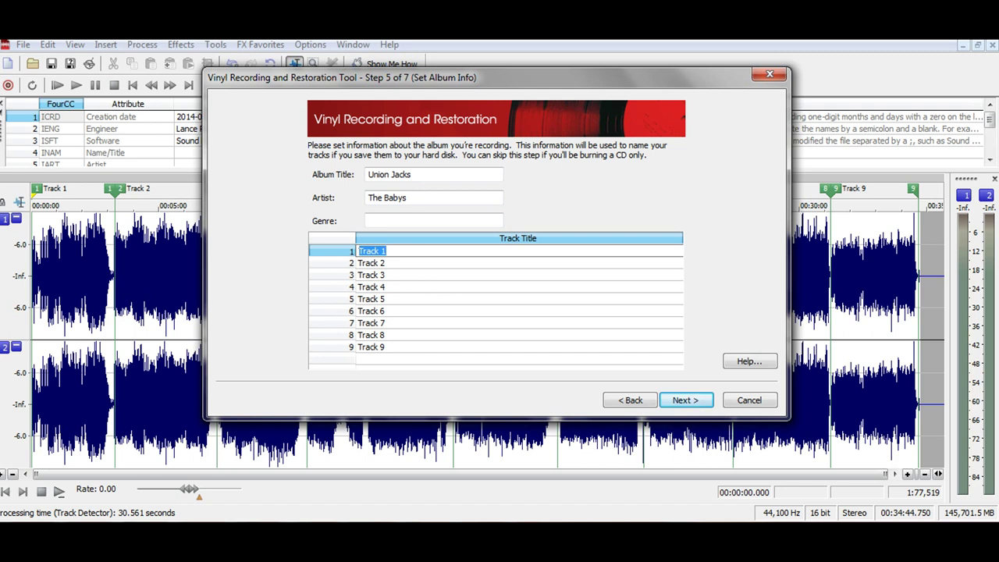
text(Back On My Feet Again)
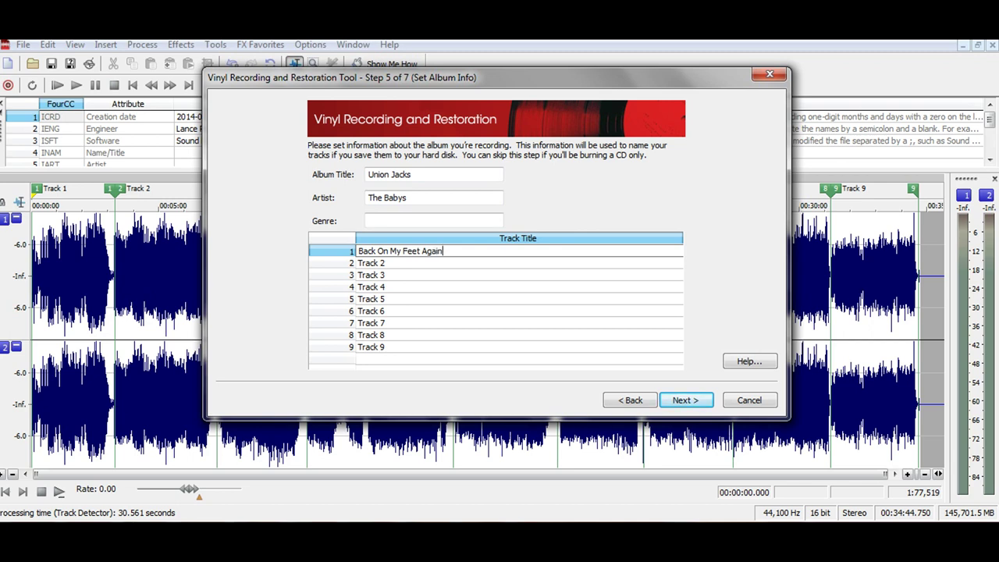
Title tracks 2–9 True Love True Confessions; Midnight Rendezvous; Union Jack; In Your Eyes; Anytime; Jesus, Are You There; Turn Around In Tokyo; Love Is Just A Mystery.
text(True Love True Confessions Midnight Rendezvous Union Jack In Your Eyes Anytime Jesus, Are You There Turn Around In Tokyo Love Is Just A Mystery)
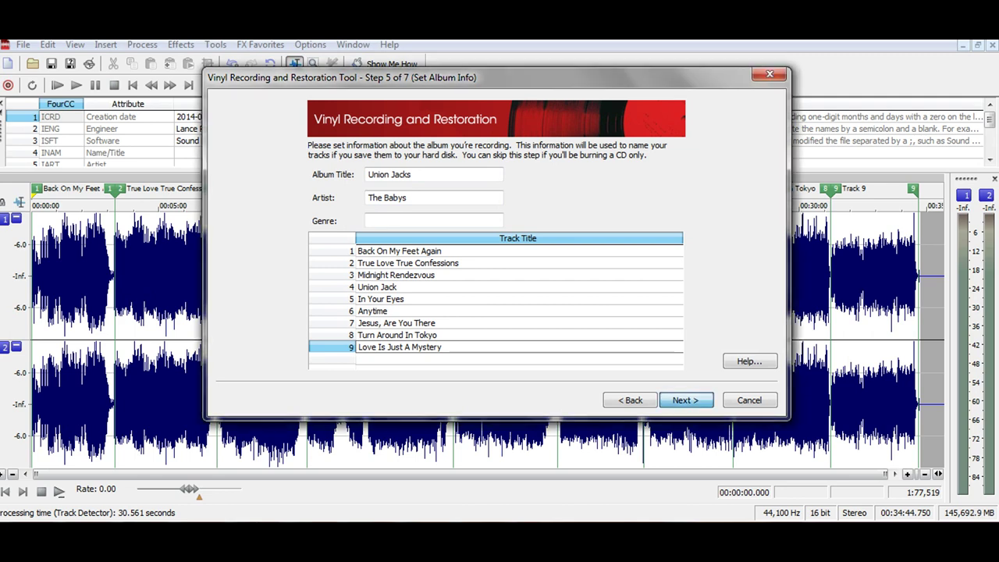
key(Return)
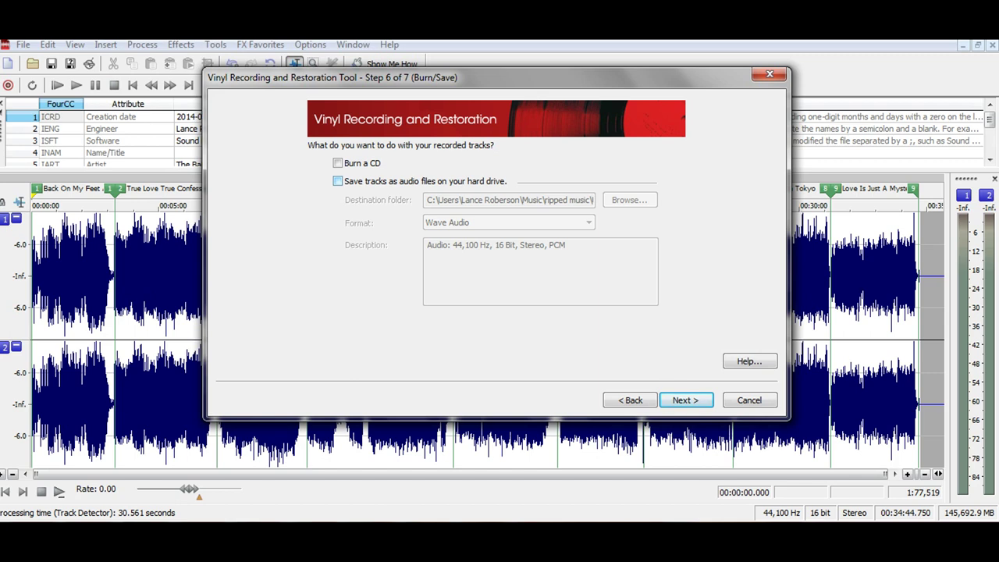
Enable saving the tracks to the hard drive, with a new folder named Baby Union Jack inside ripped music as destination.
click(337, 181)
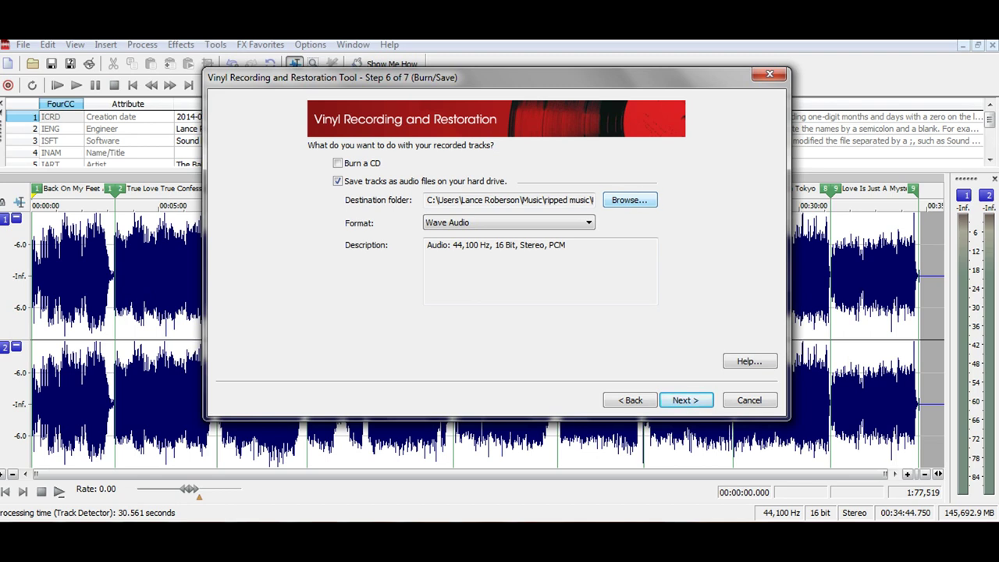
click(629, 199)
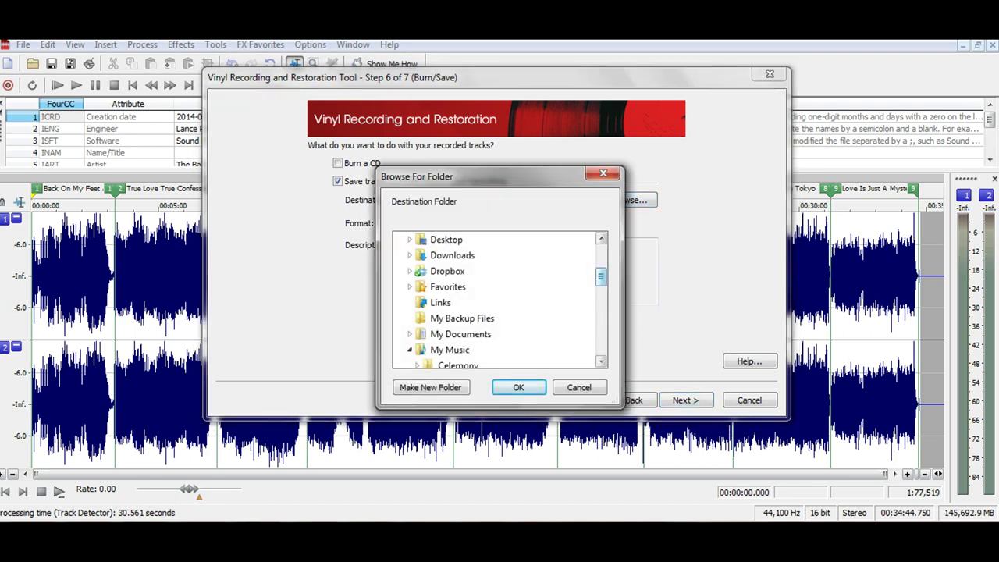
scroll(500, 300, down, 3)
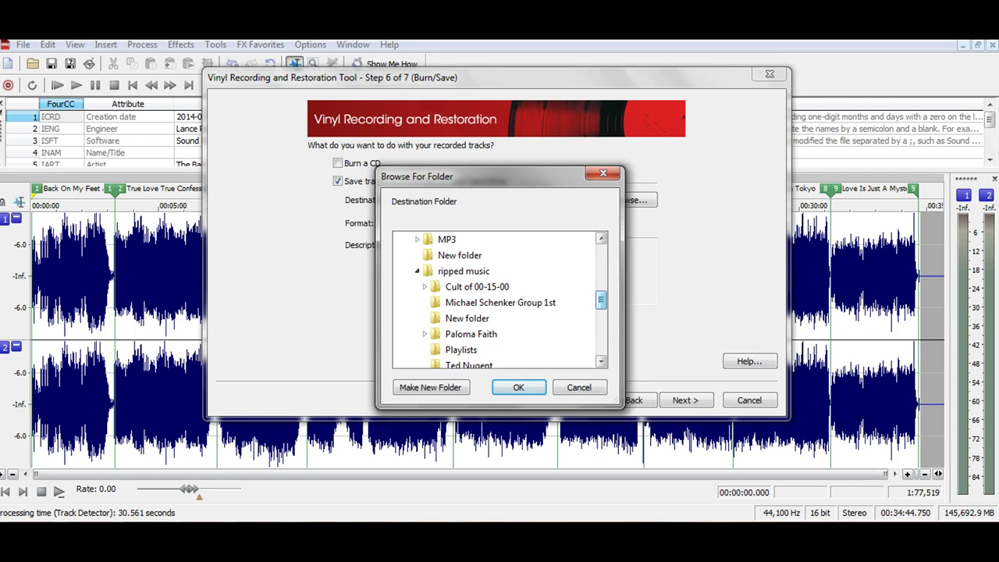
click(464, 271)
click(430, 387)
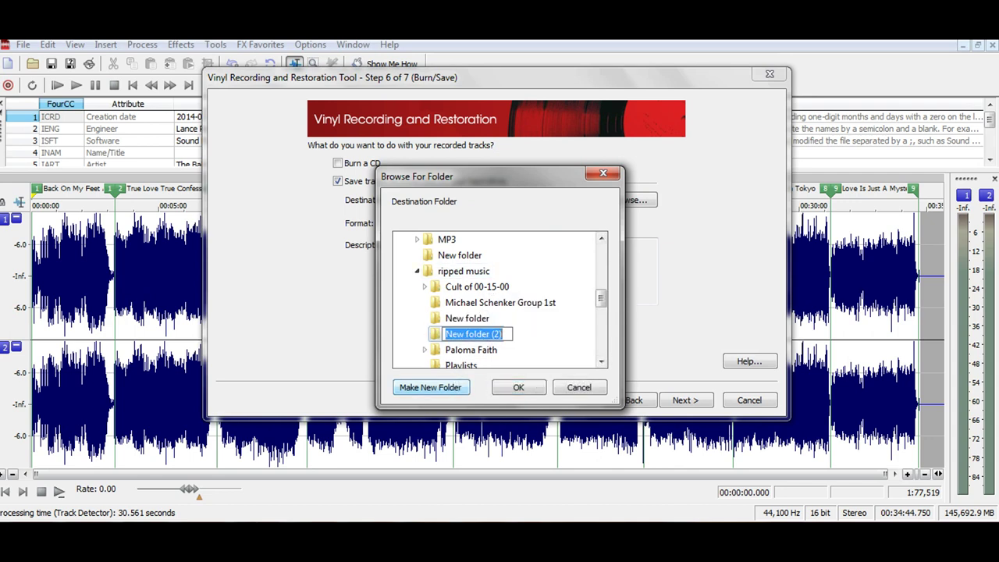
text(Baby )
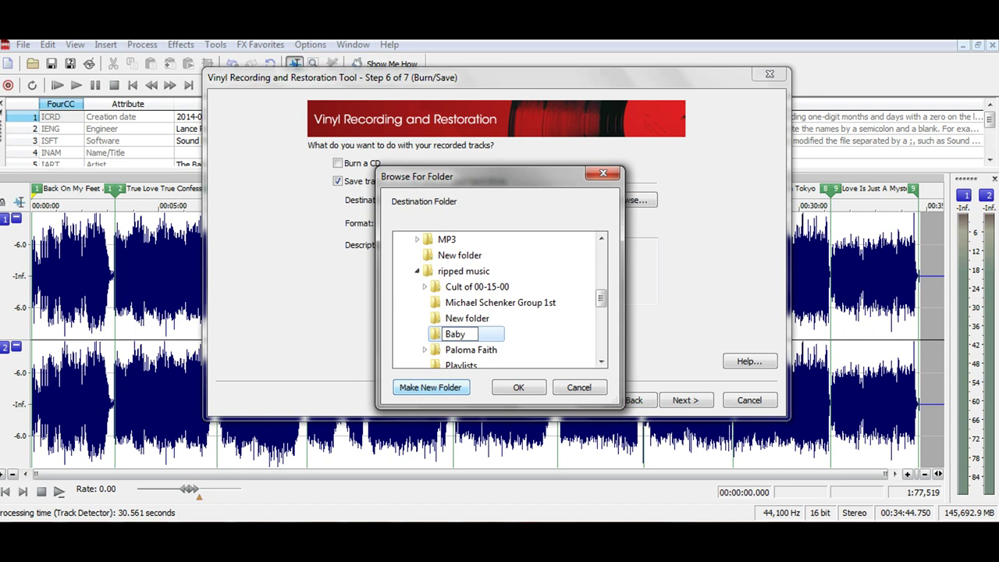
text(Union Jack)
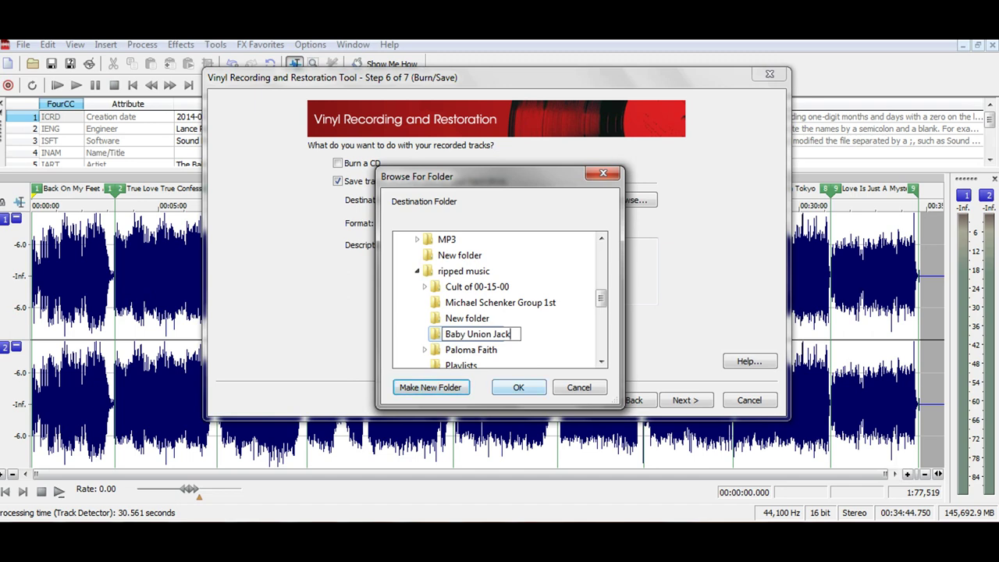
key(Return)
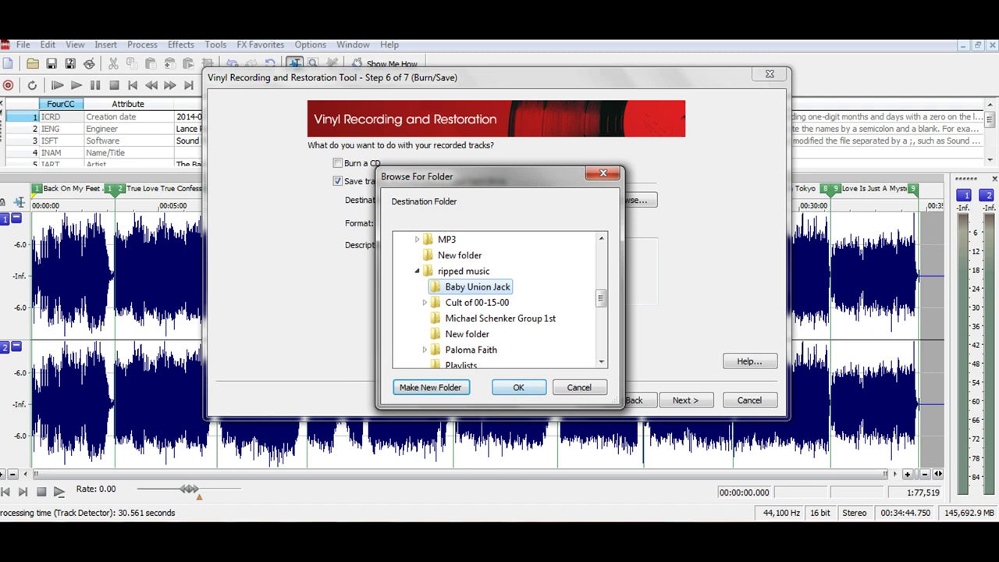
click(518, 387)
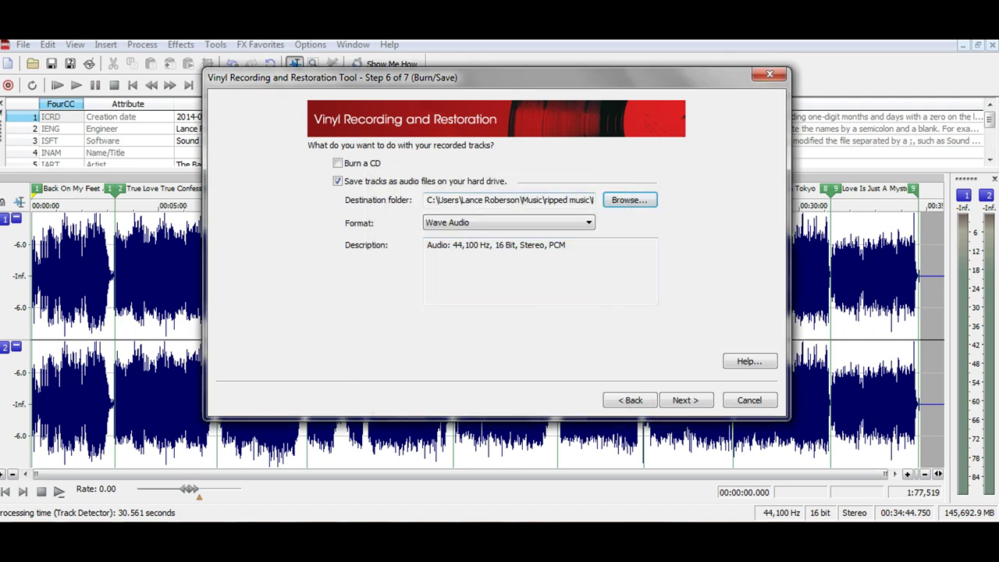
click(629, 199)
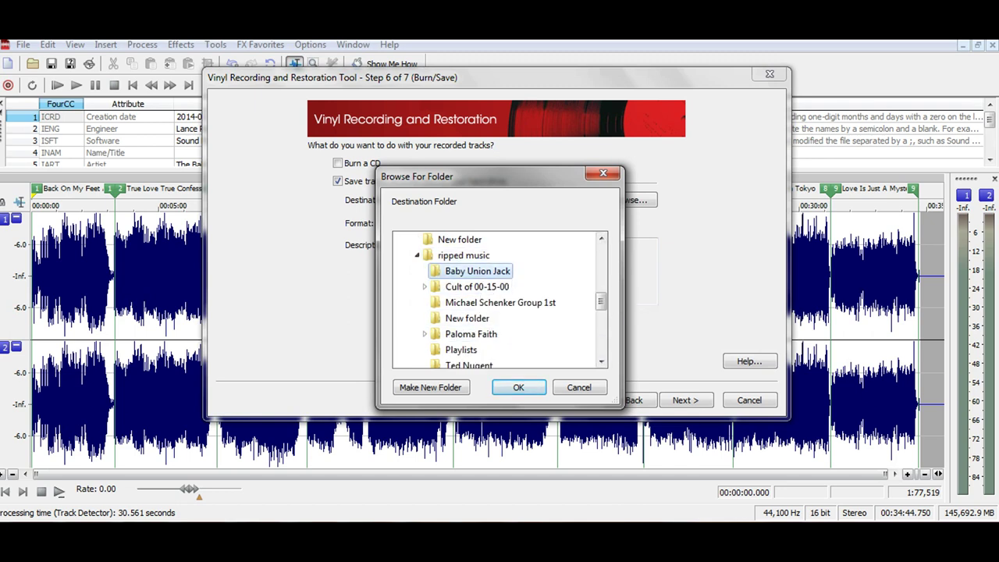
click(519, 387)
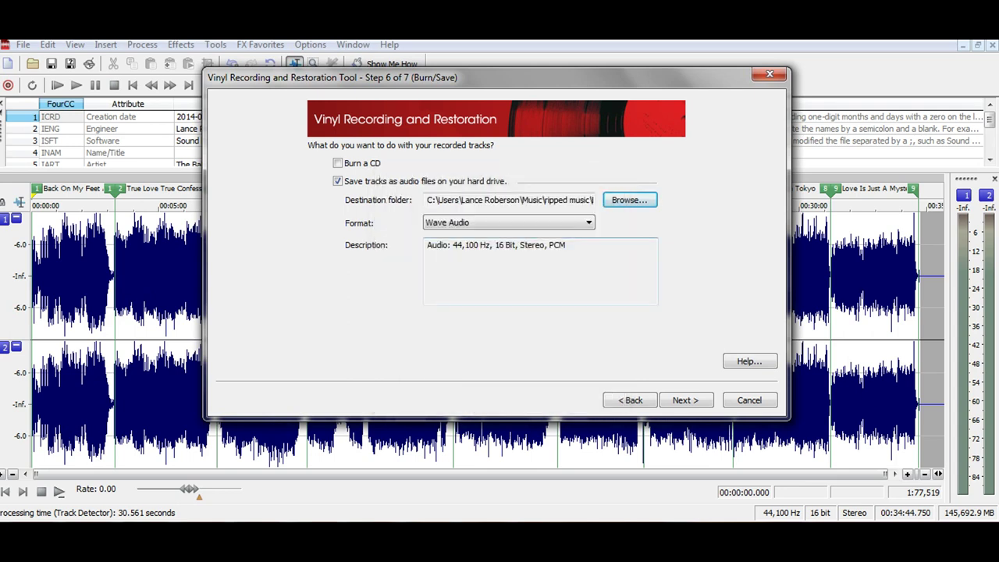
Check the MP3 quality options but keep Wave Audio as the track format, and start saving the tracks to the hard drive.
click(509, 223)
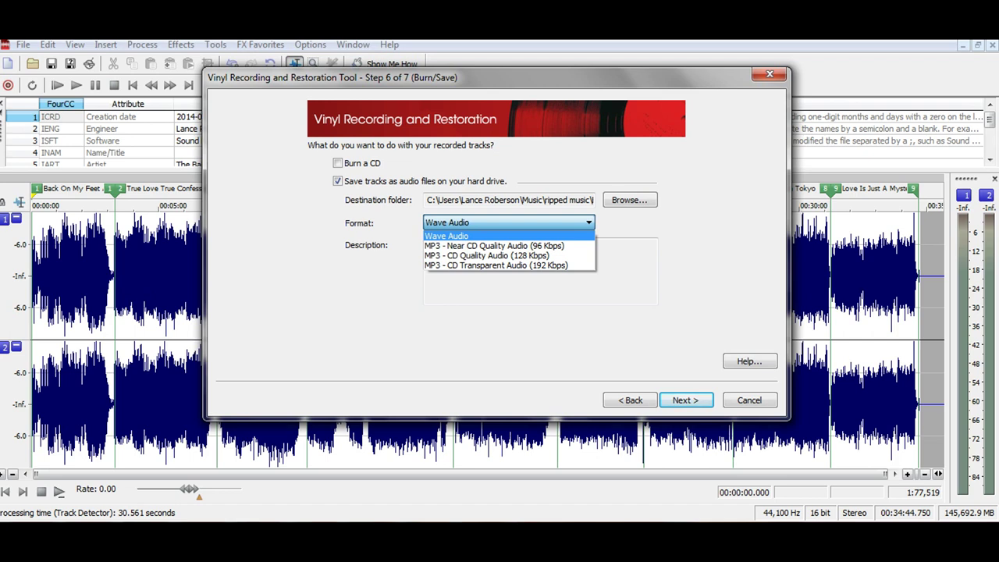
key(Return)
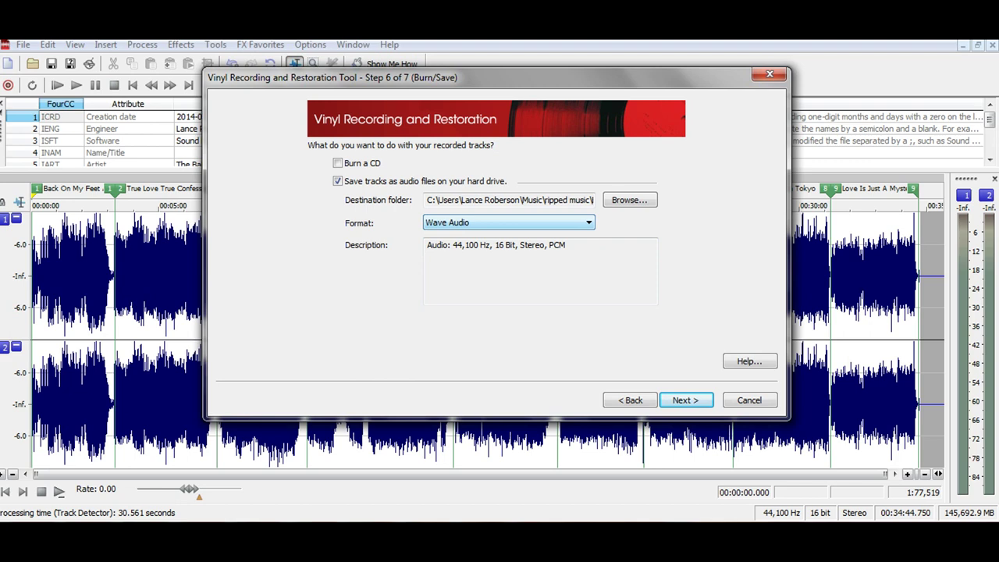
key(alt+Down)
key(Down)
key(Down)
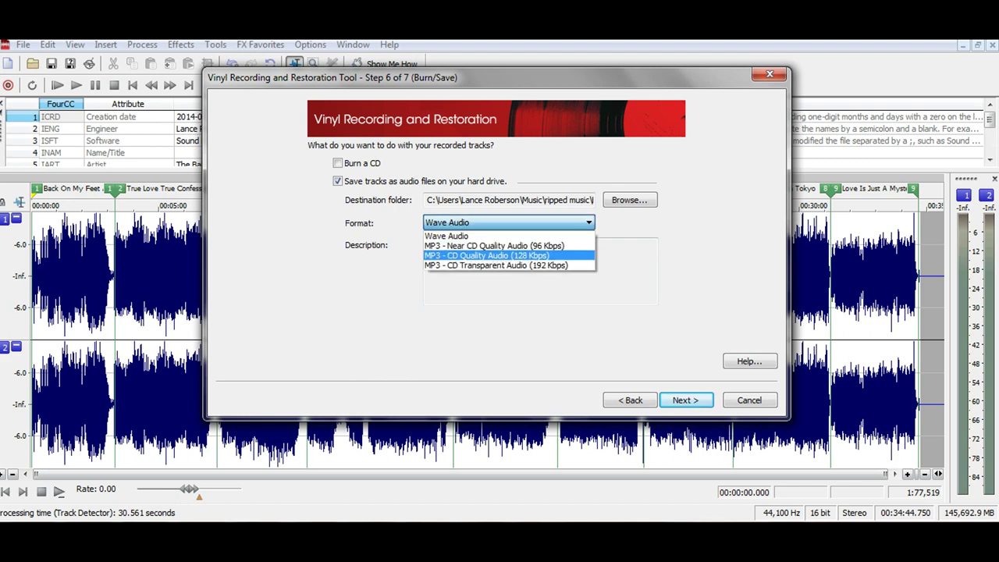
key(Down)
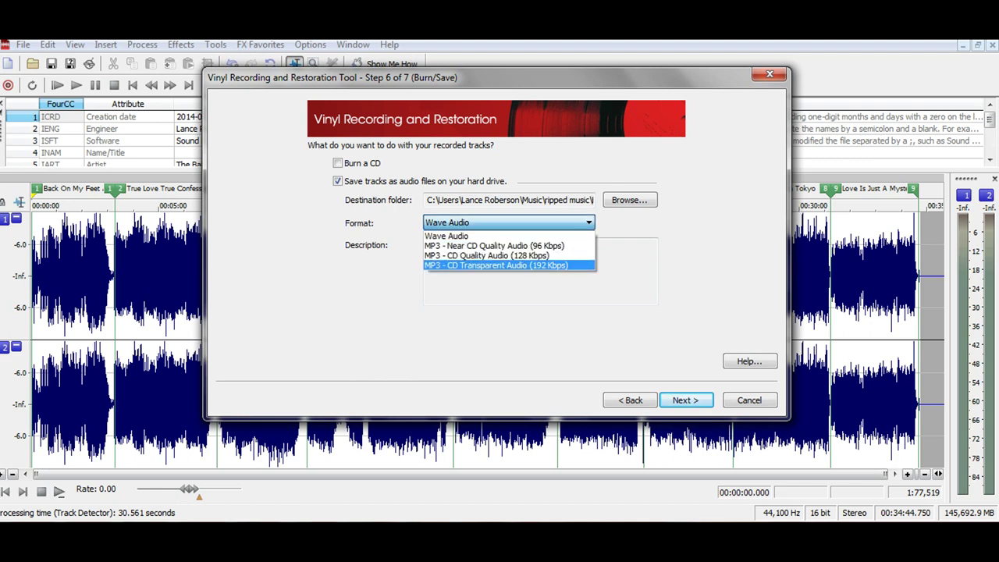
key(Up)
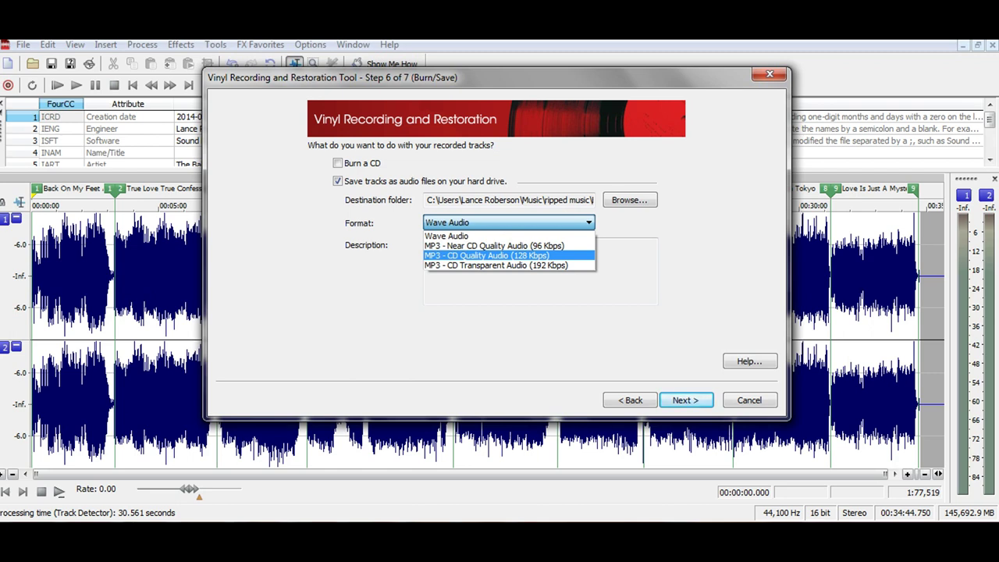
key(Escape)
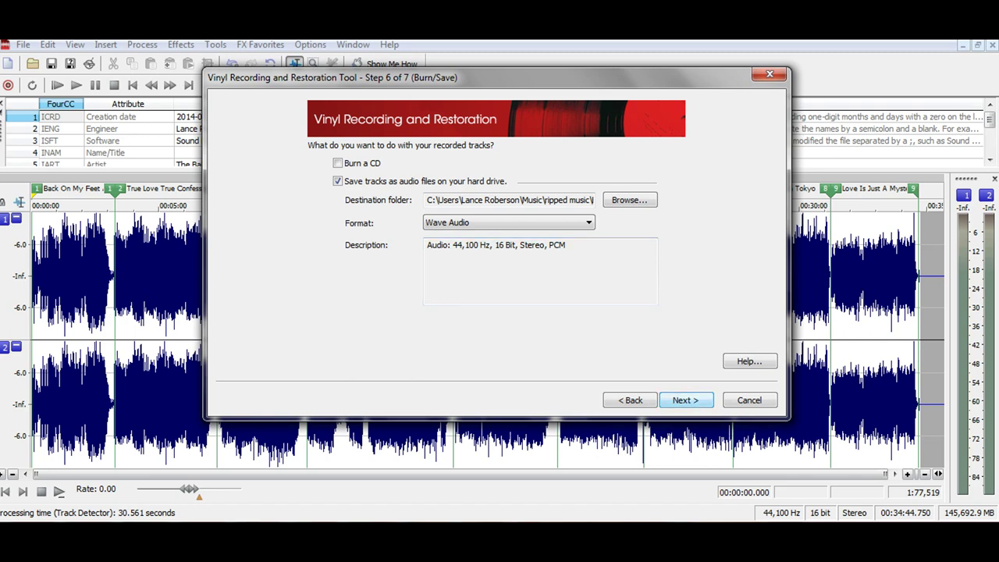
key(Return)
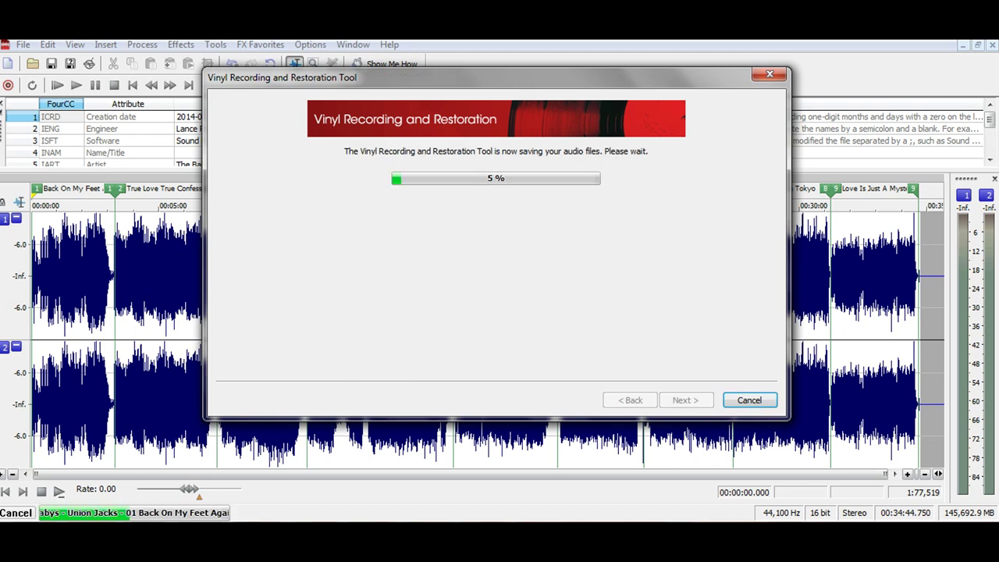